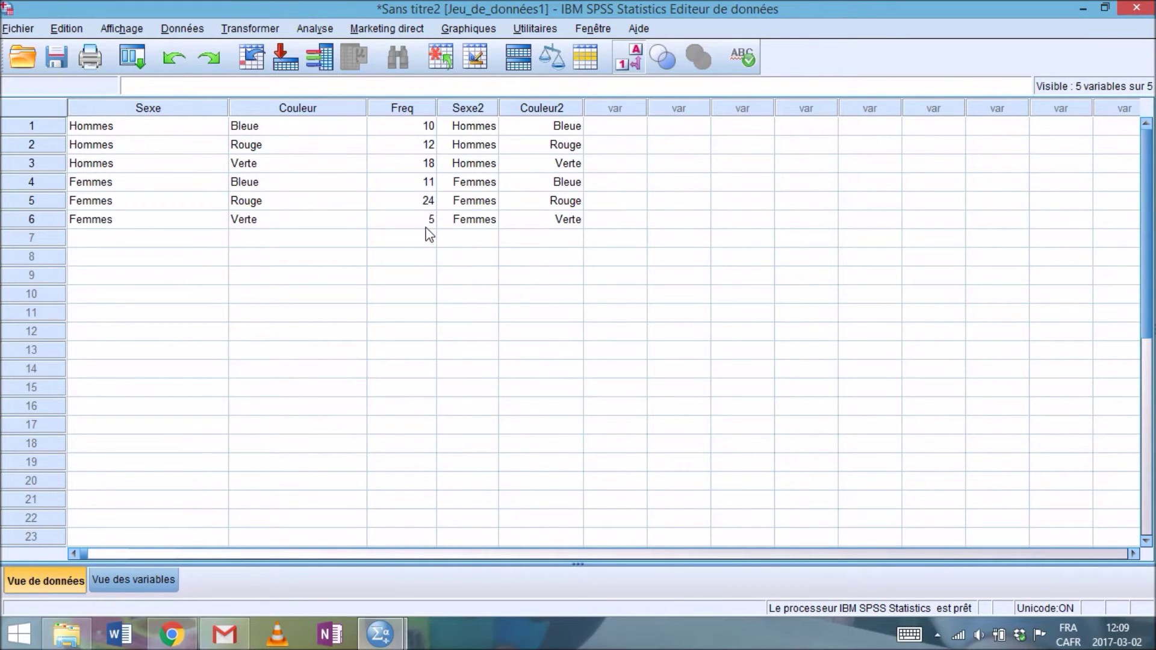
left_click(421, 129)
left_click(467, 130)
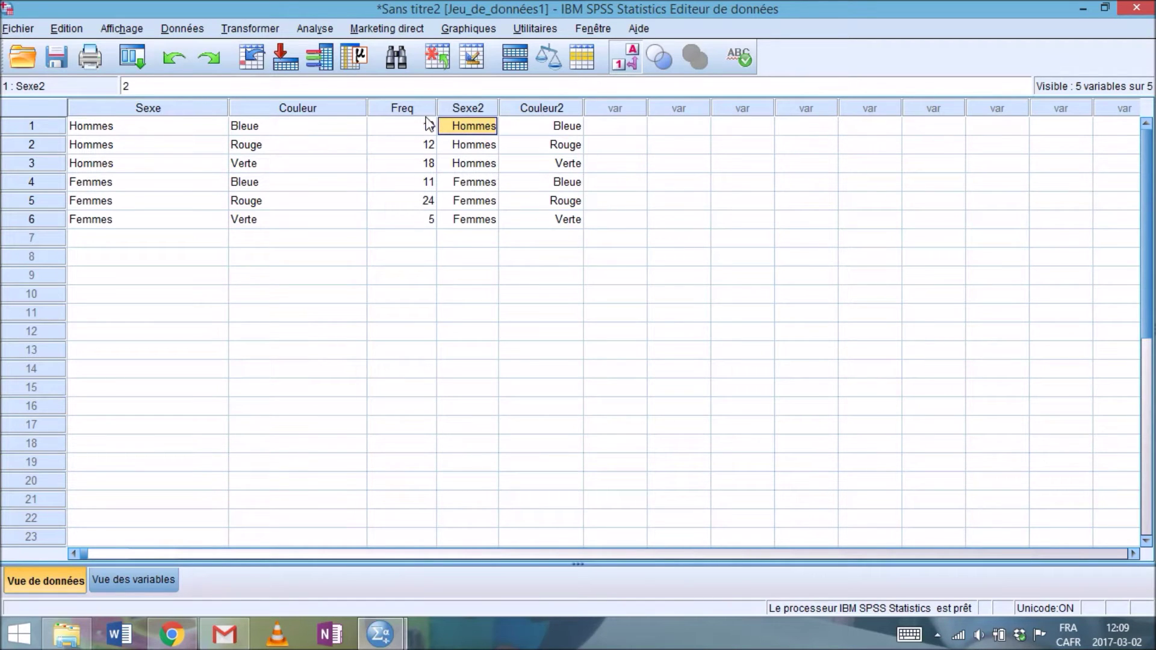
left_click(407, 132)
left_click(407, 144)
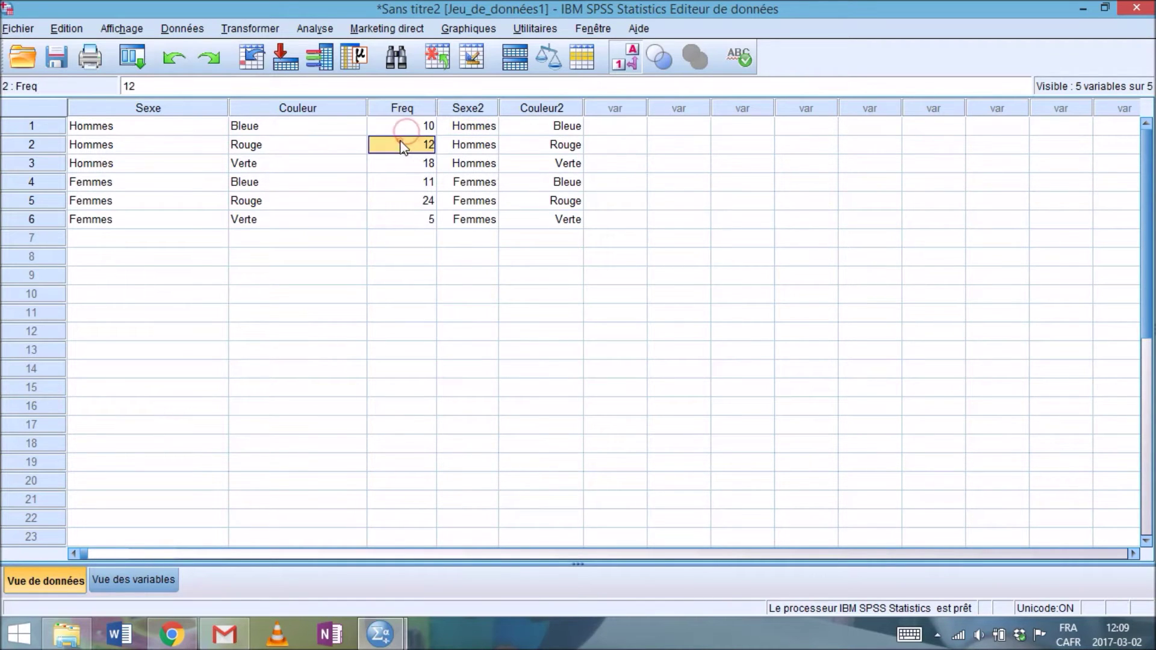
left_click(408, 163)
left_click(410, 180)
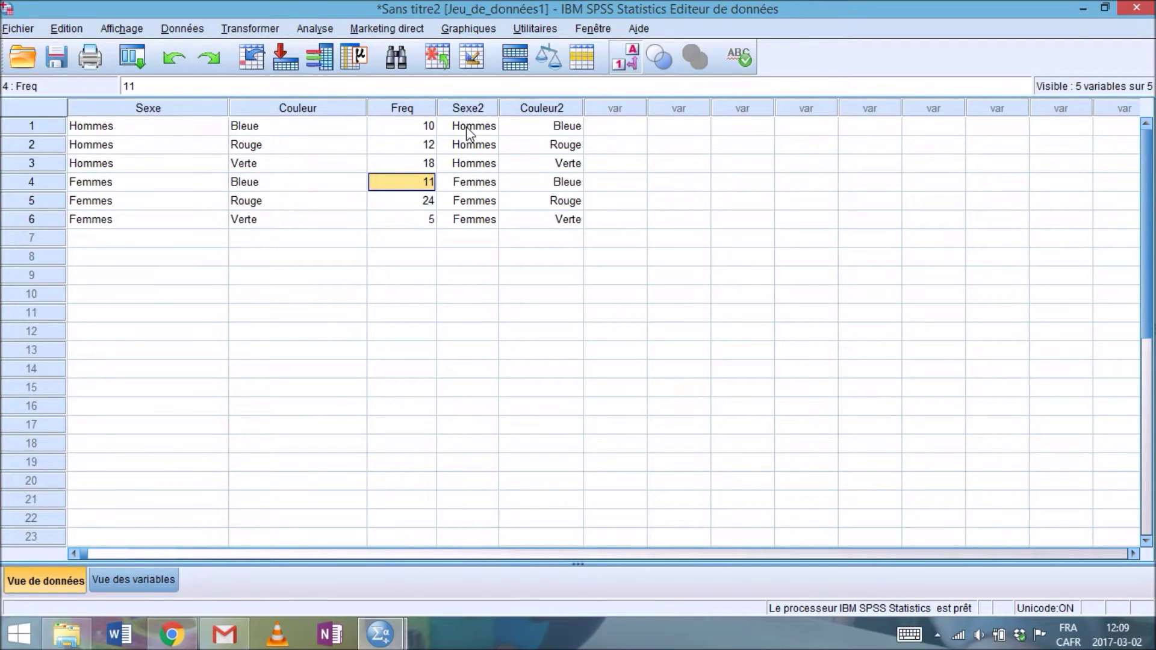
Step: Weight the cases by the frequency variable Freq, then return to the data editor
left_click(542, 62)
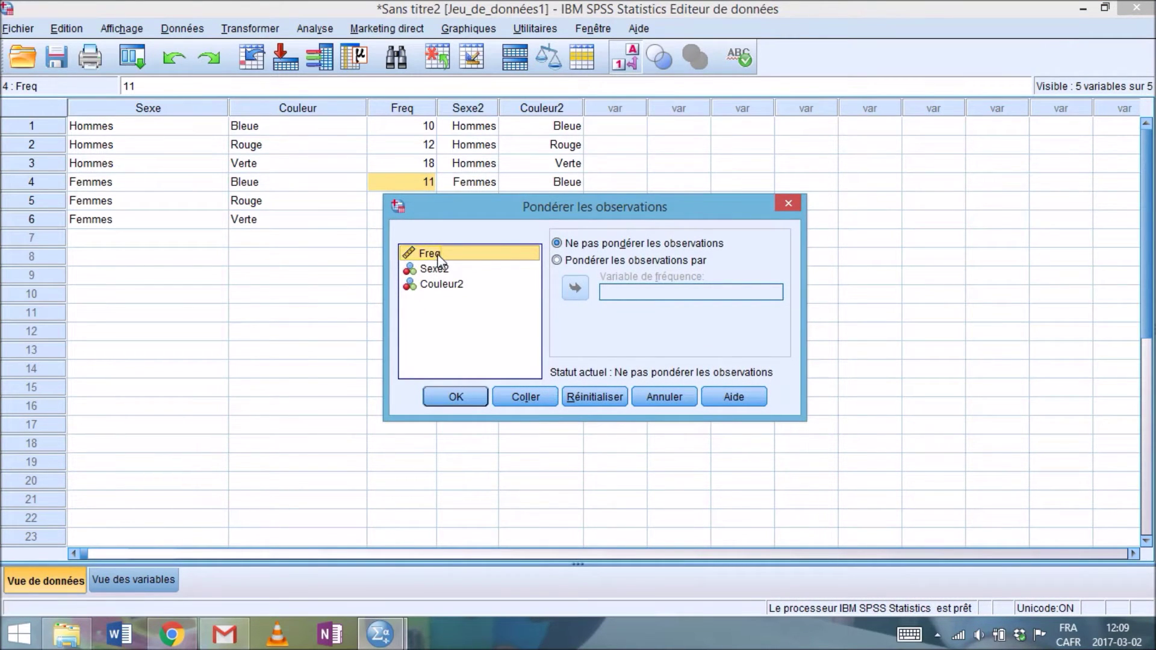
left_click(565, 260)
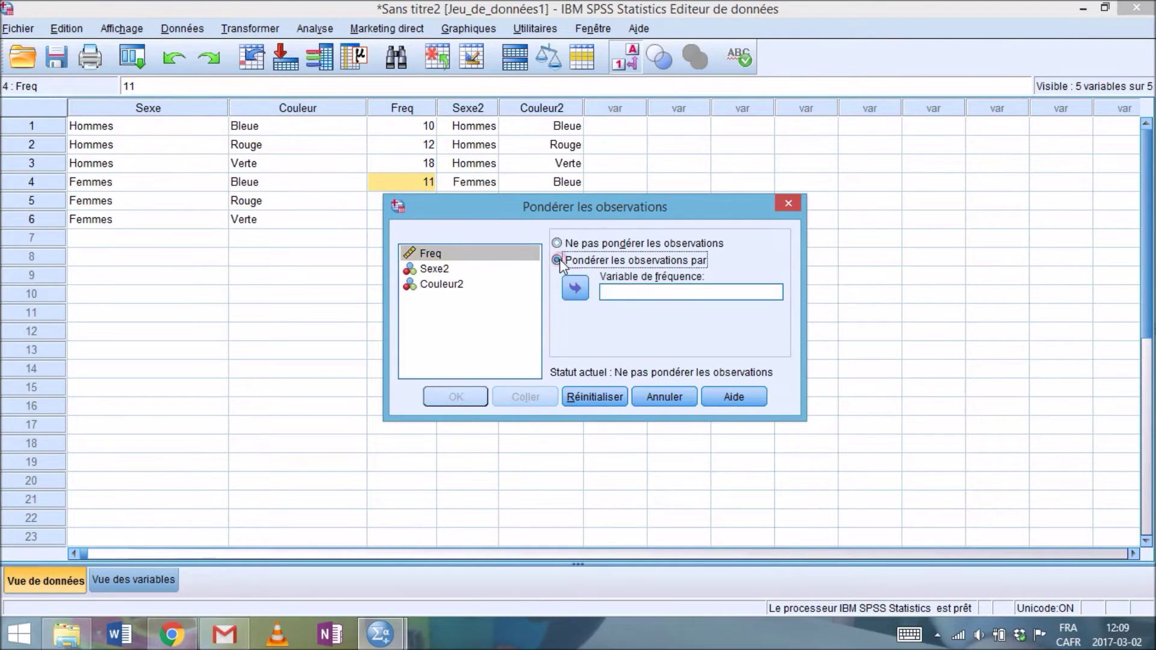
left_click(576, 289)
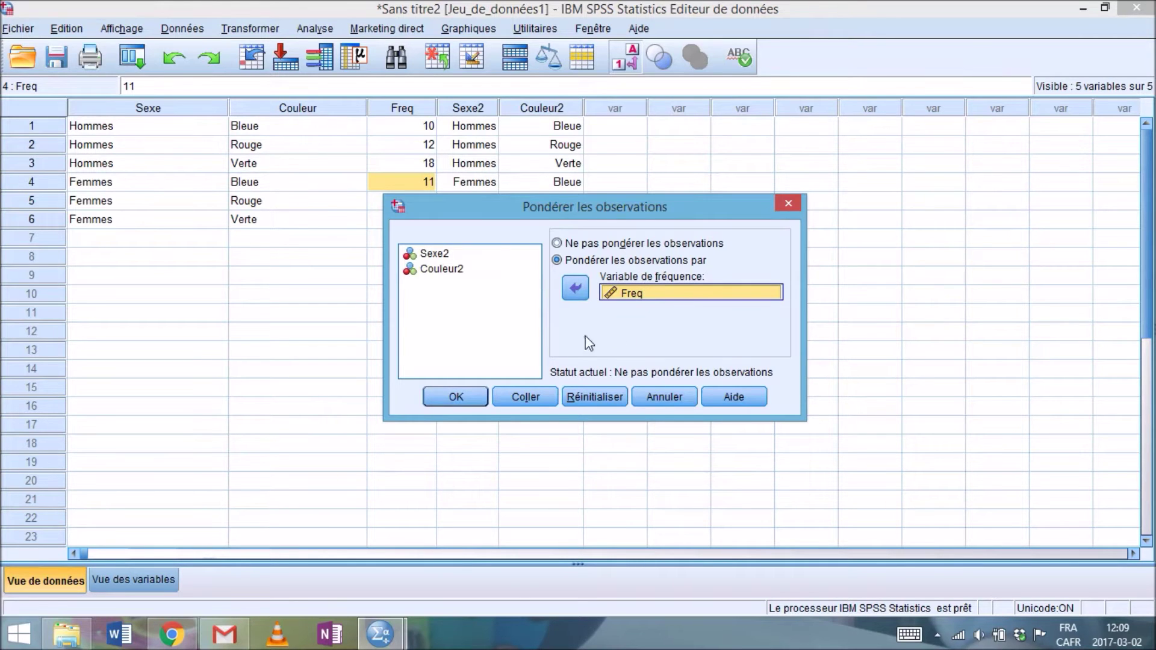
left_click(455, 397)
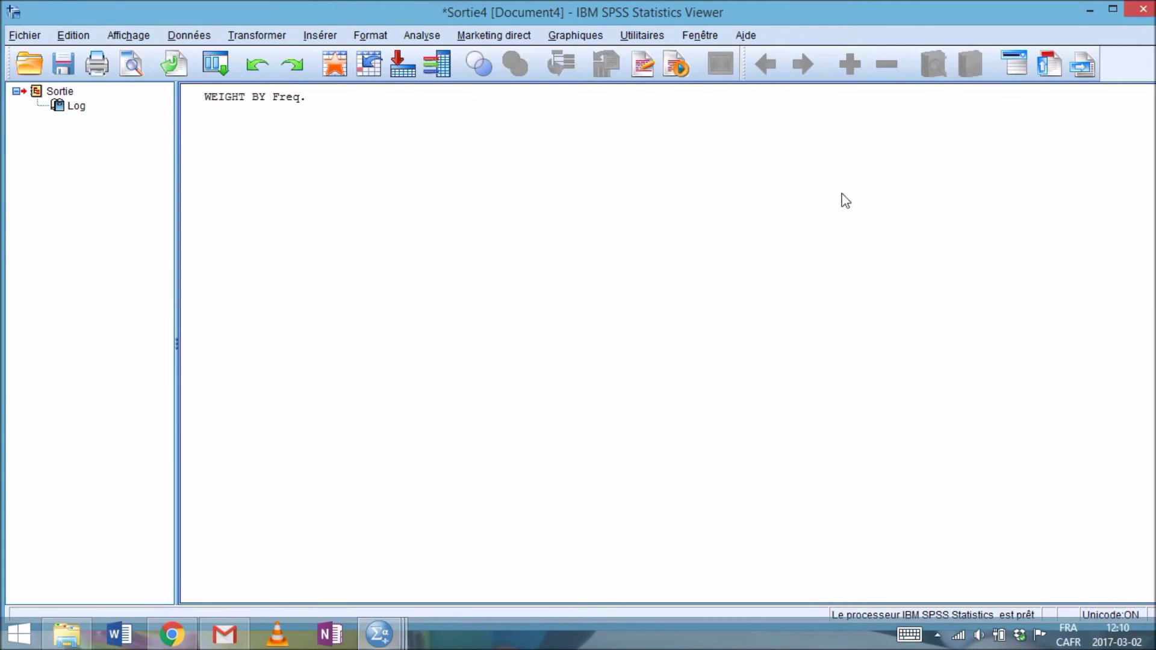
left_click(1091, 8)
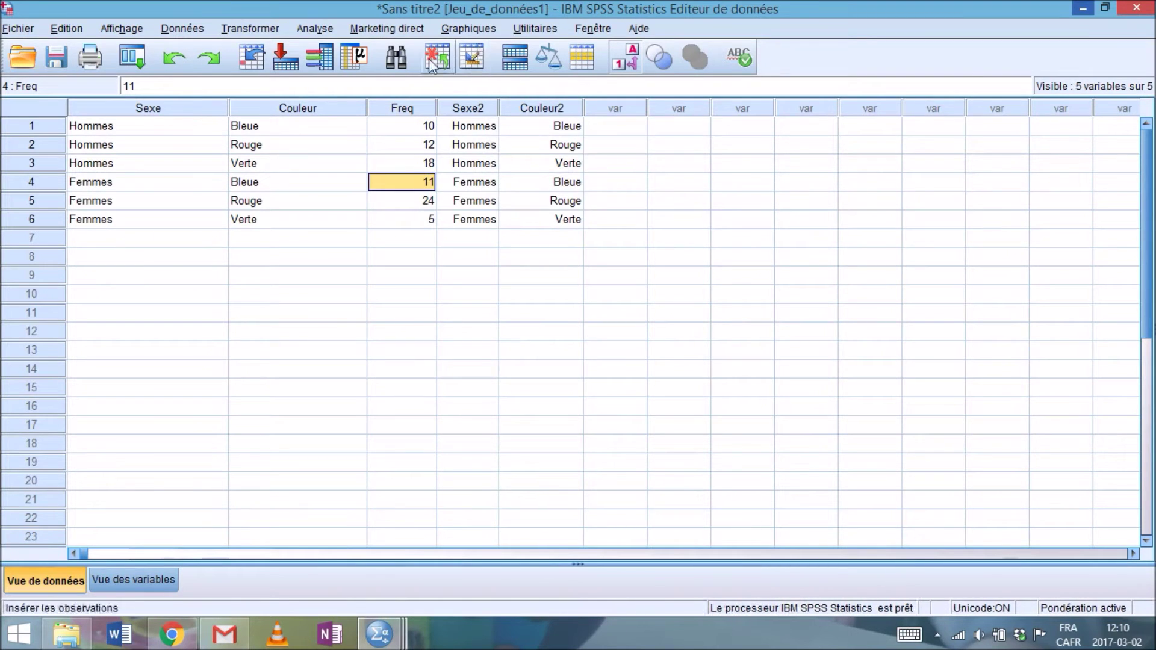
Step: Set up a crosstab (Tableaux croisés) with Sexe2 as the row variable and Couleur2 as the column variable
left_click(313, 30)
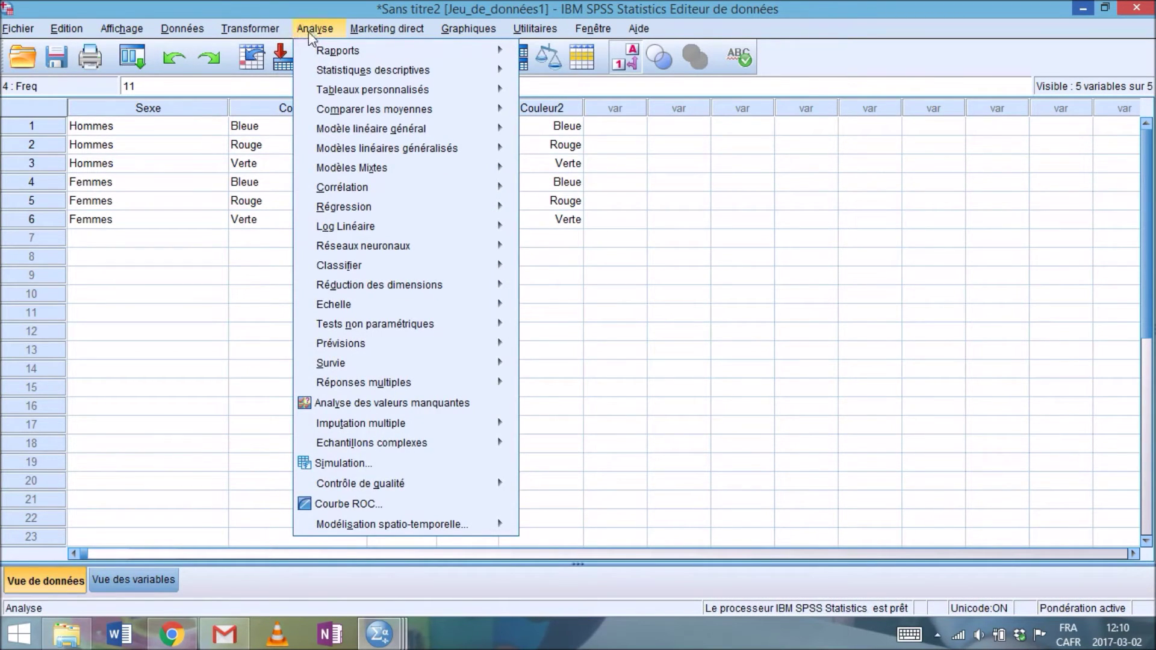
mouse_move(334, 76)
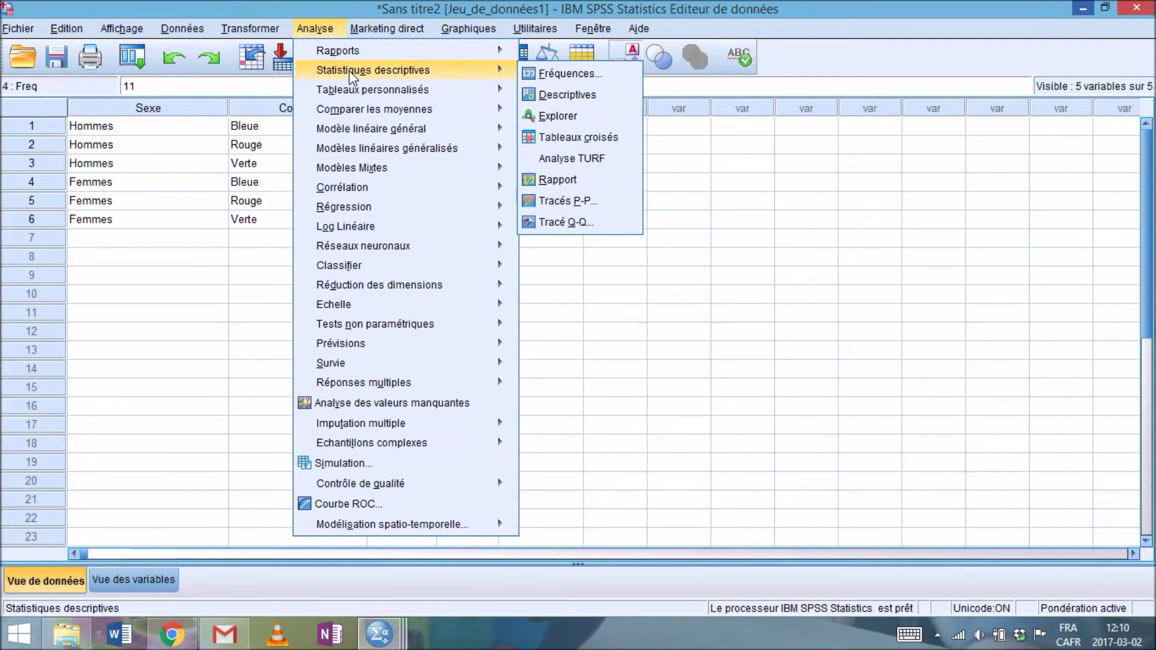
left_click(581, 137)
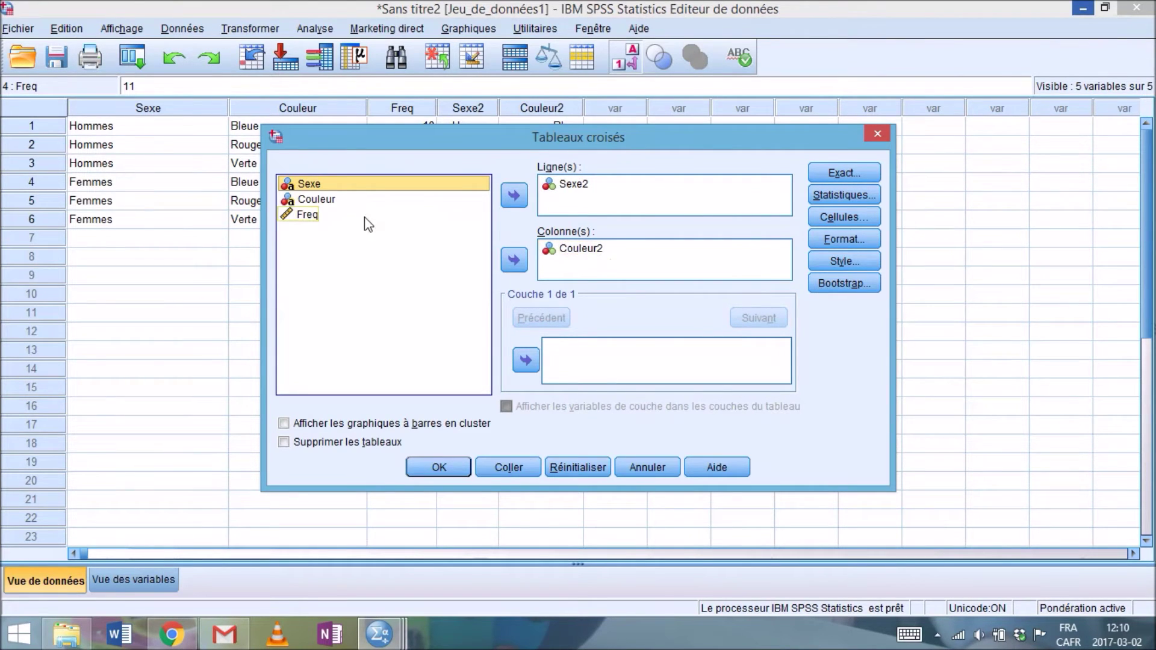
left_click(564, 186)
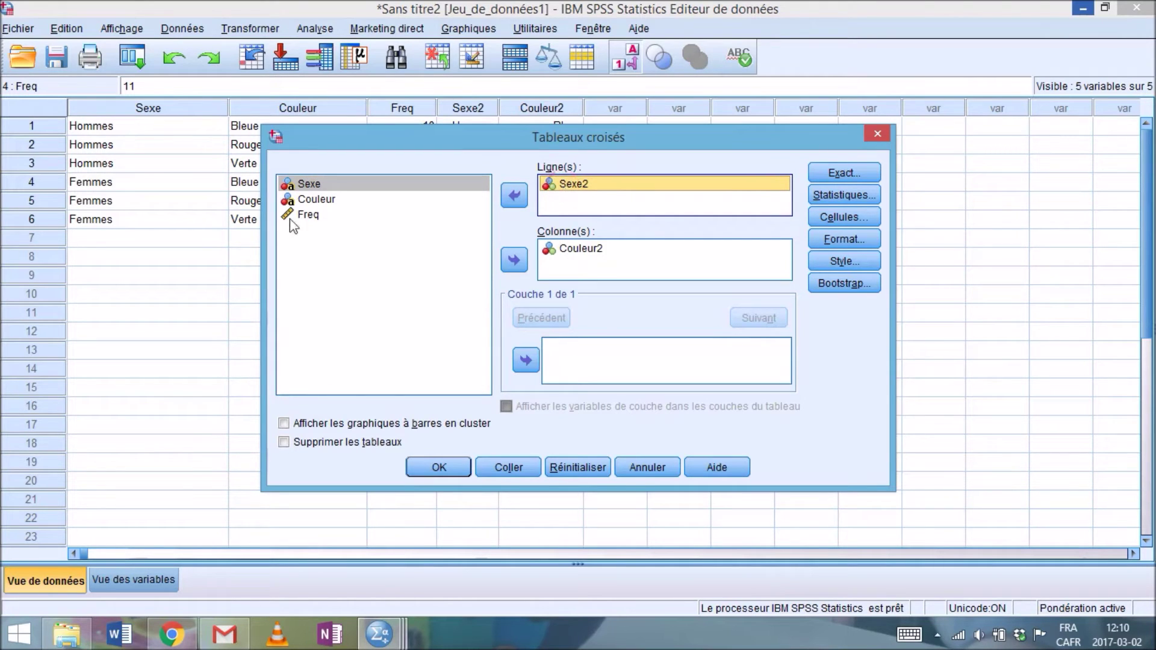
left_click(596, 251)
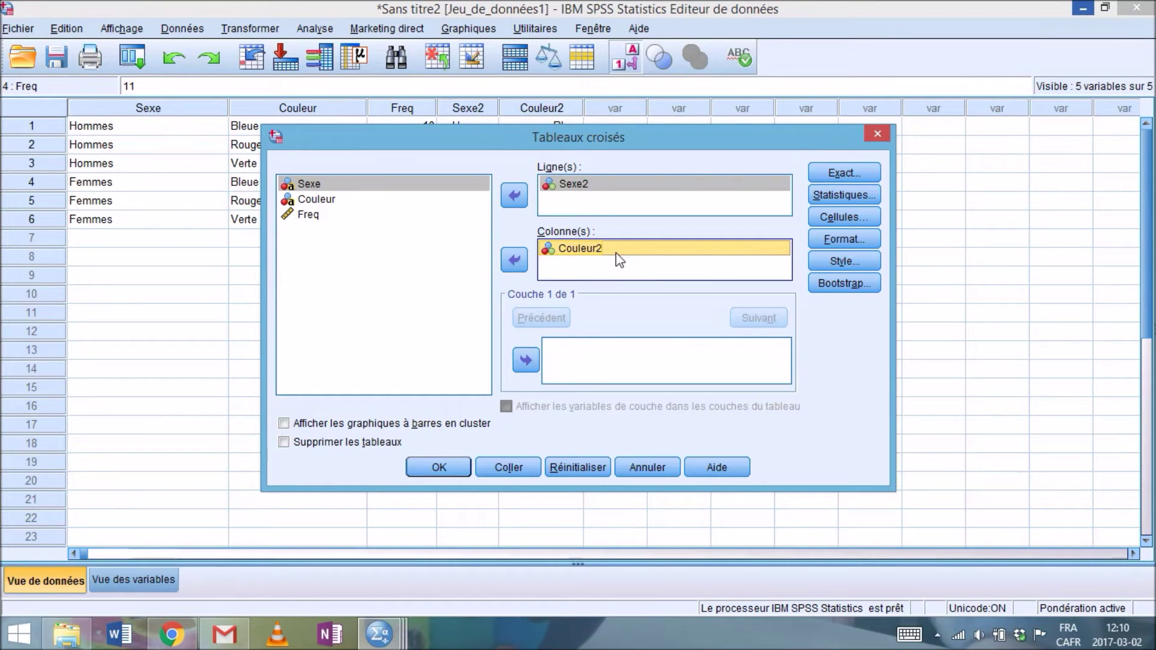
left_click(587, 248)
left_click(578, 183)
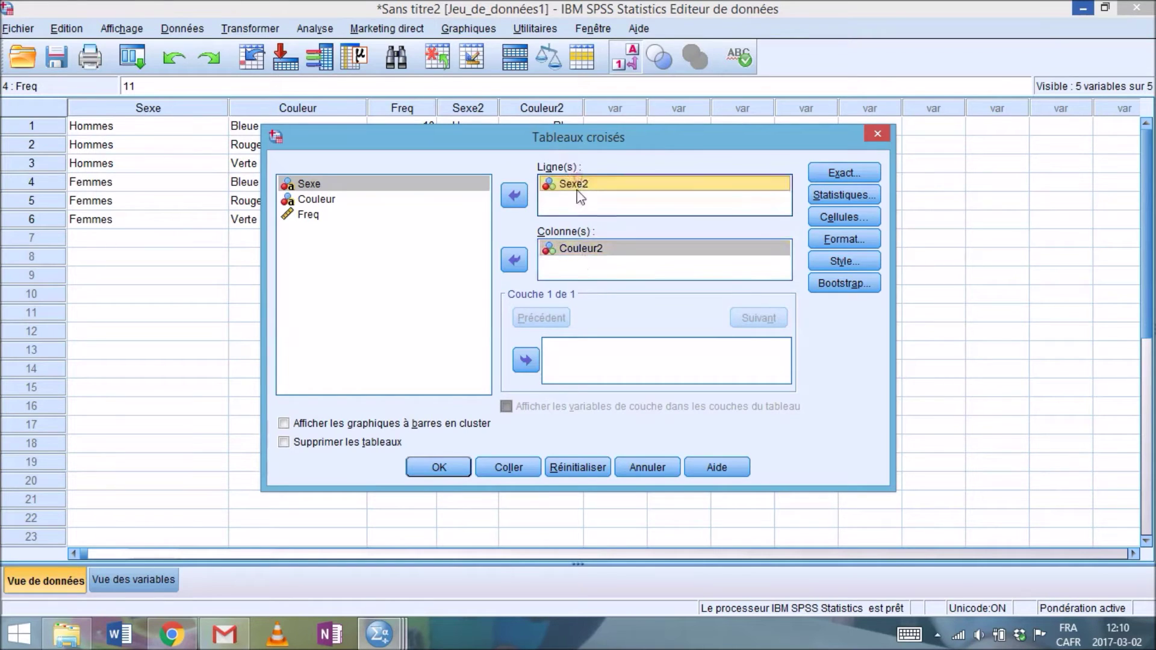
left_click(579, 248)
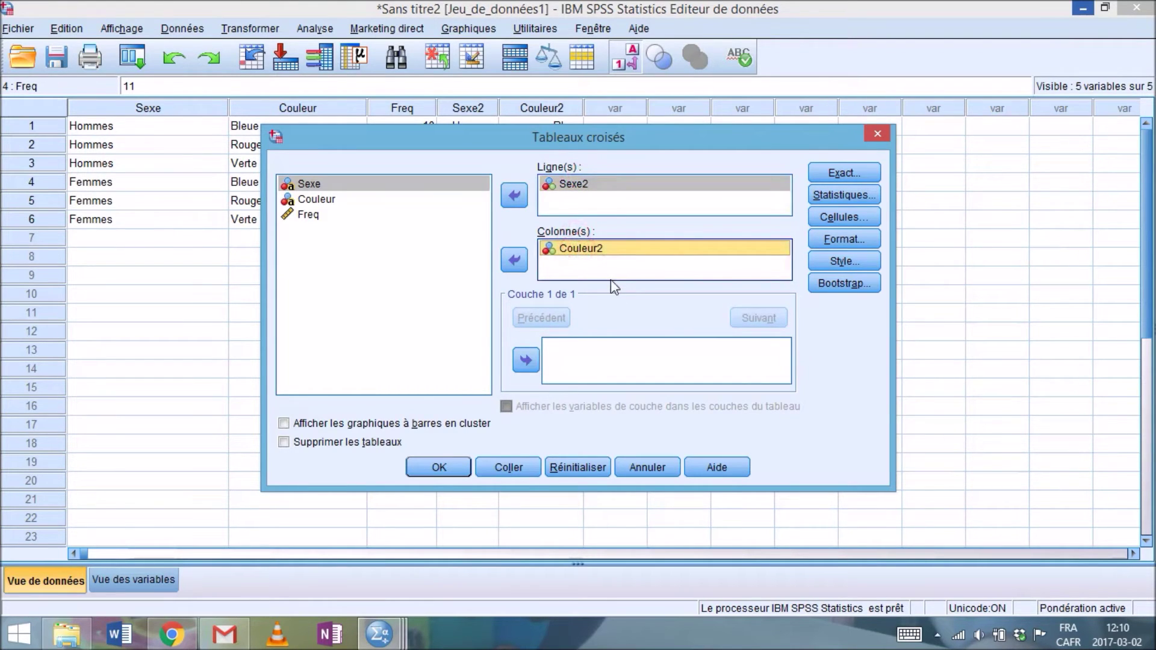
Step: Keep the asymptotic-only test method and request Khi-deux plus Phi et V de Cramer, with Risque turned off
left_click(857, 172)
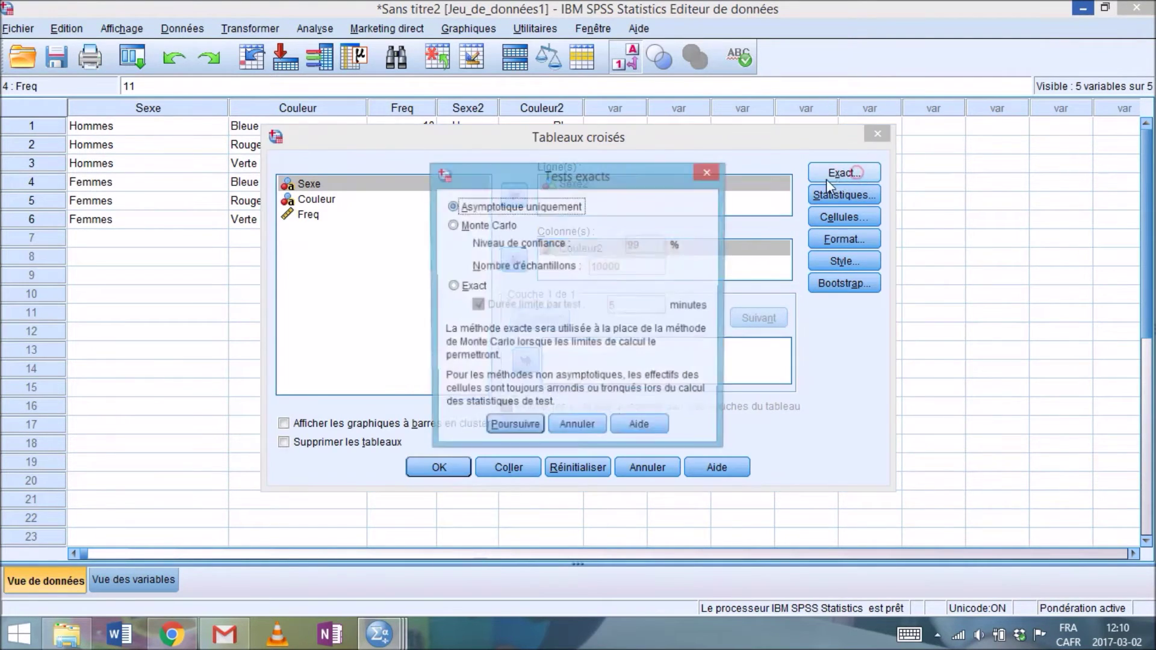
left_click(510, 428)
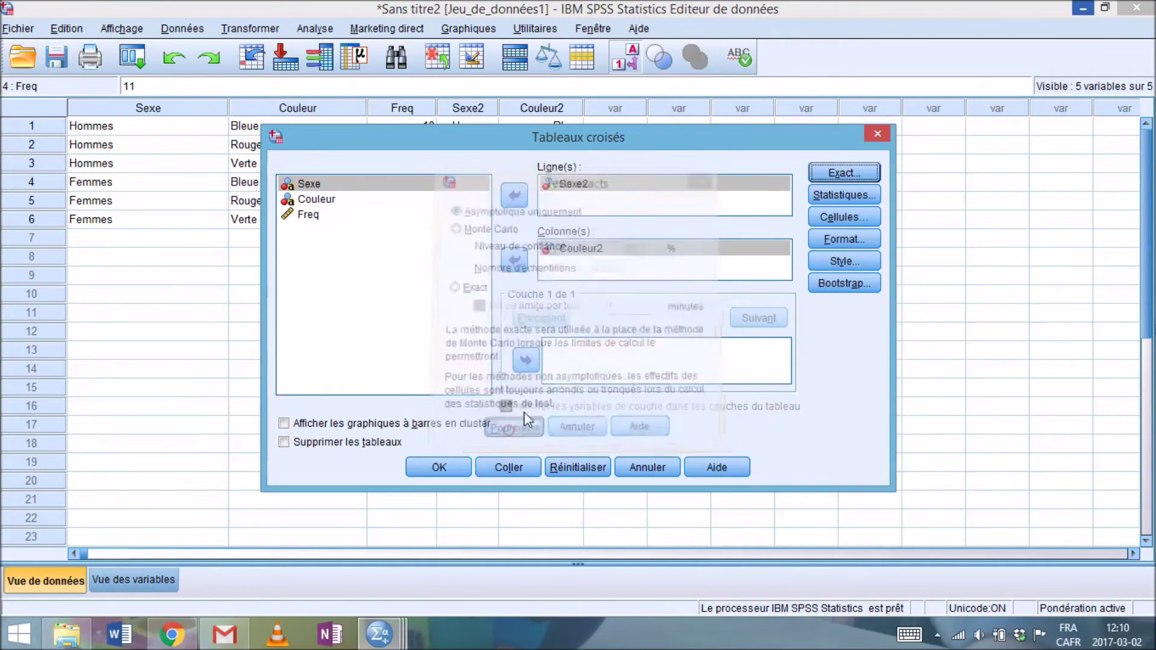
left_click(836, 195)
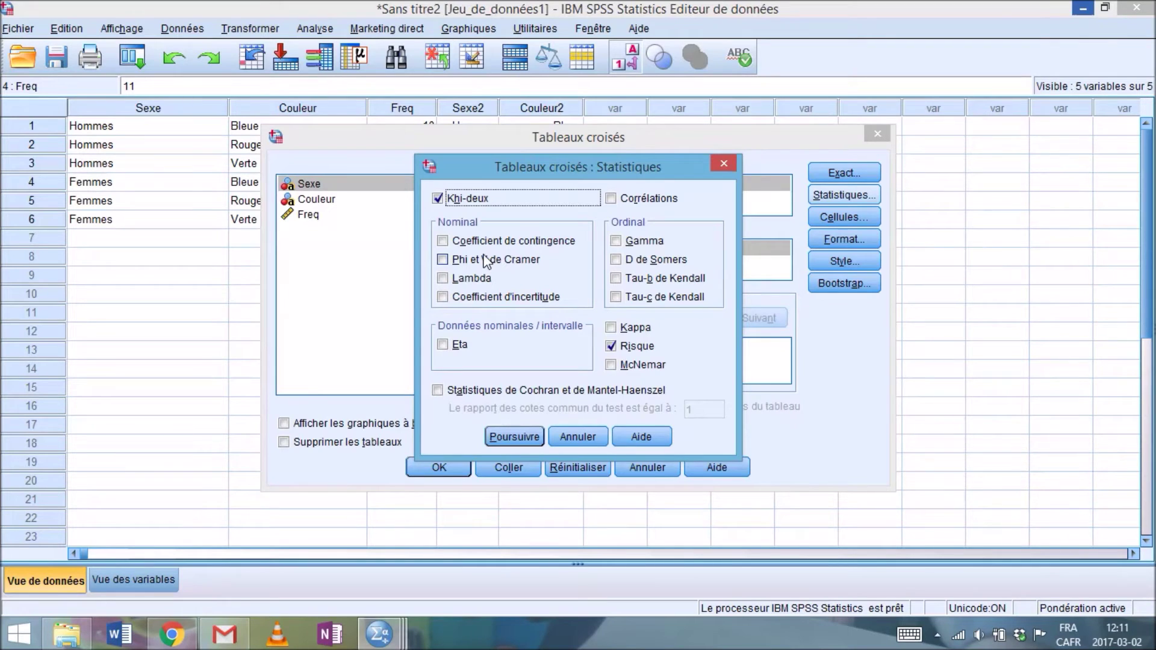
left_click(612, 346)
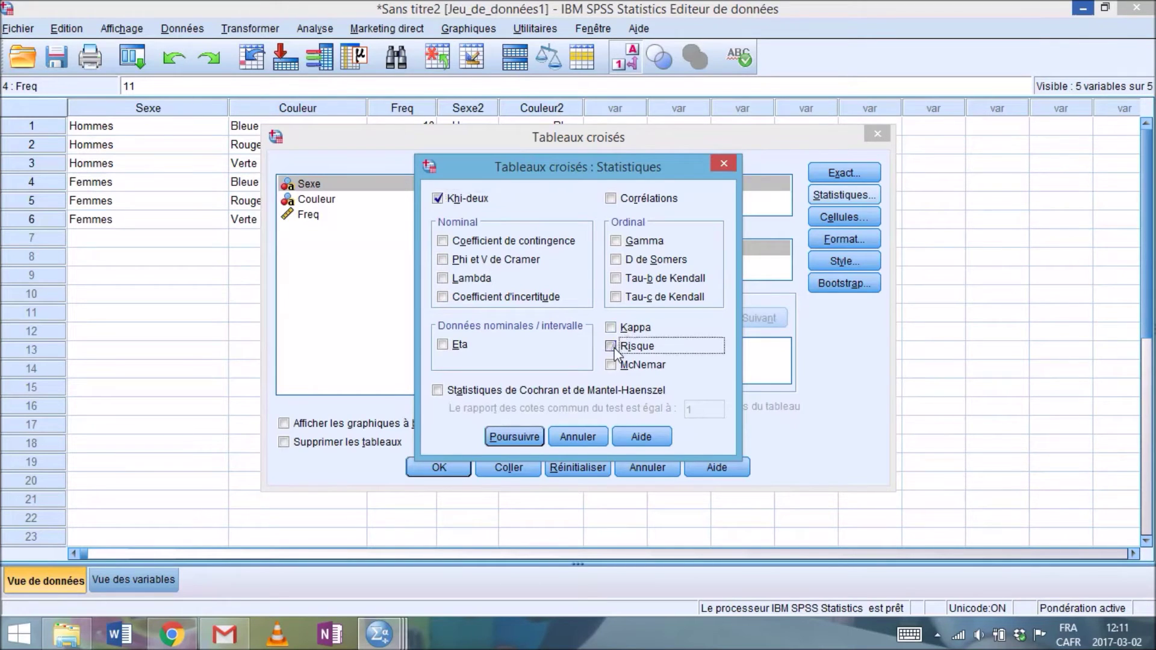
left_click(443, 260)
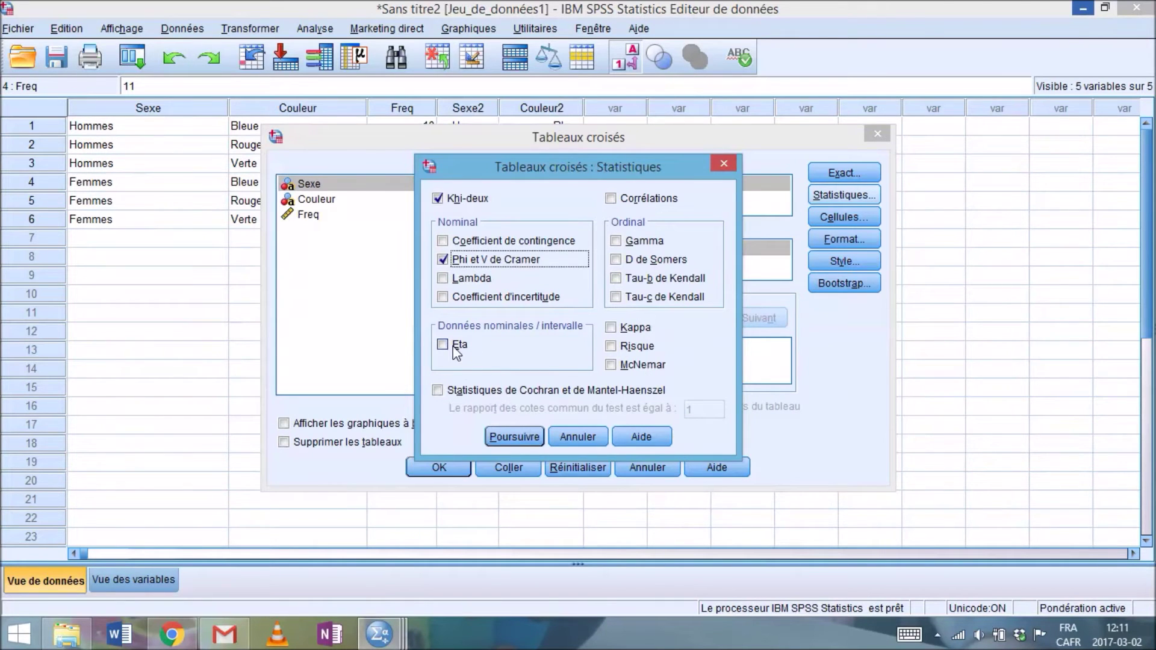
left_click(509, 438)
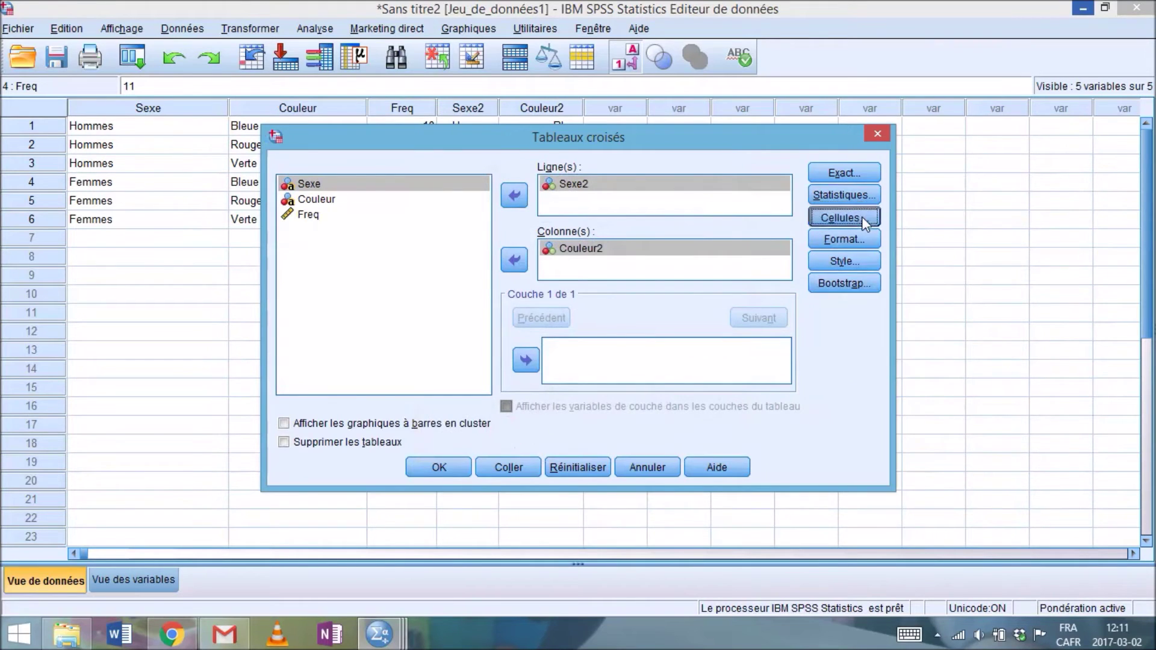
Step: Keep observed and expected counts with row, column and total percentages in the cells, and run the crosstab
left_click(862, 219)
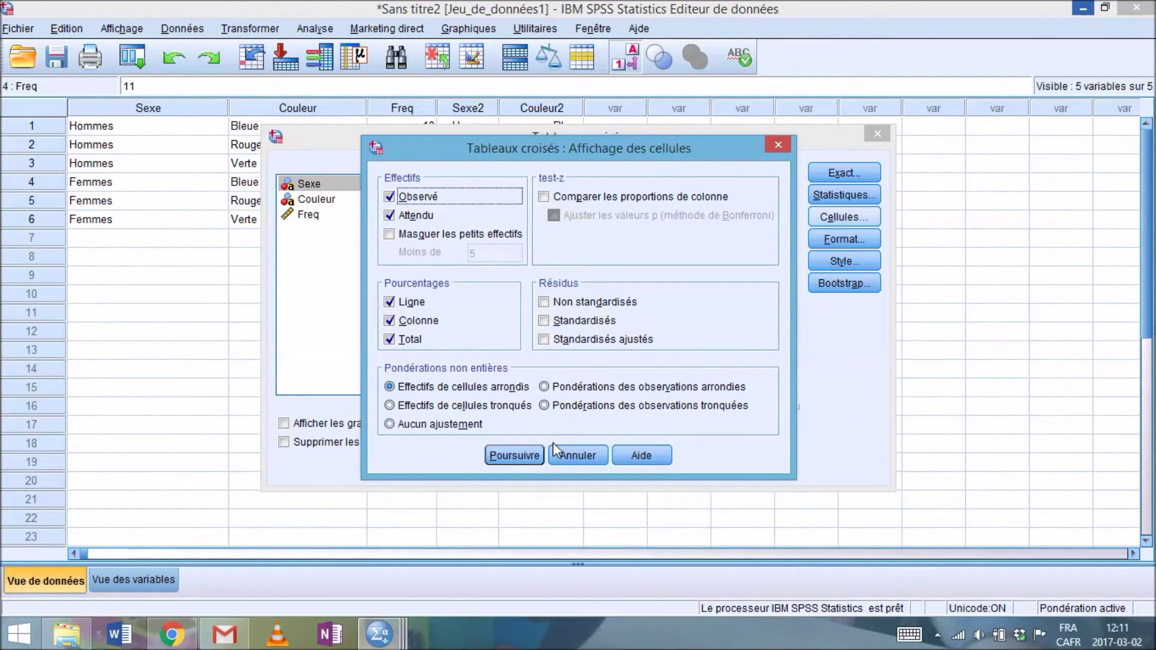
left_click(512, 456)
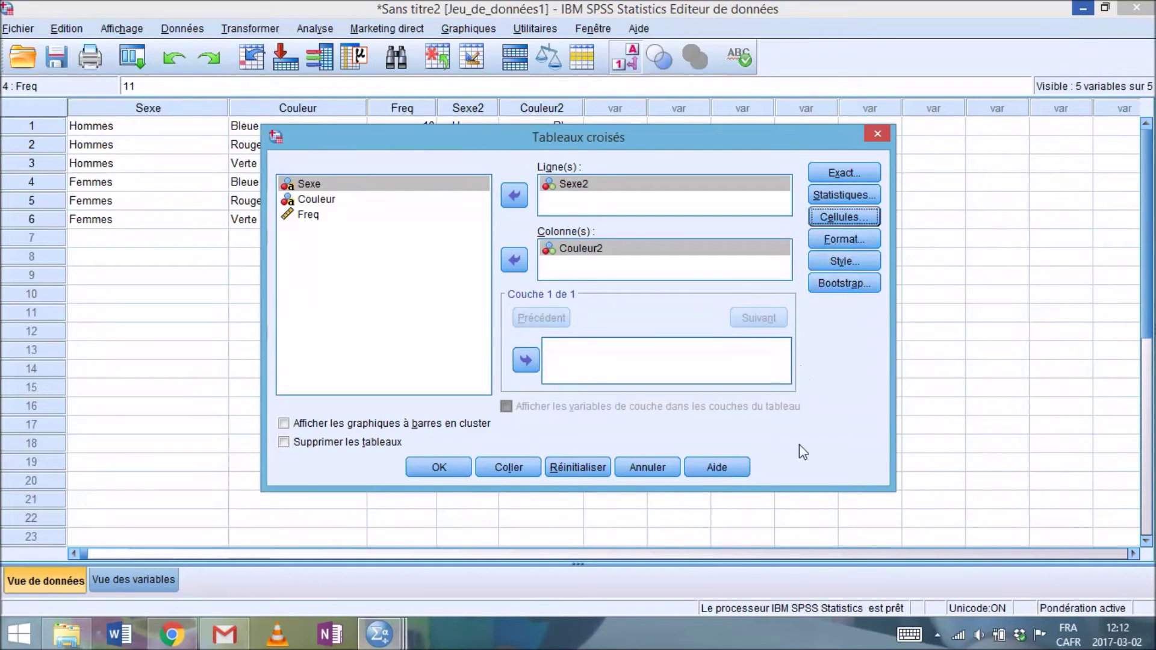
left_click(439, 468)
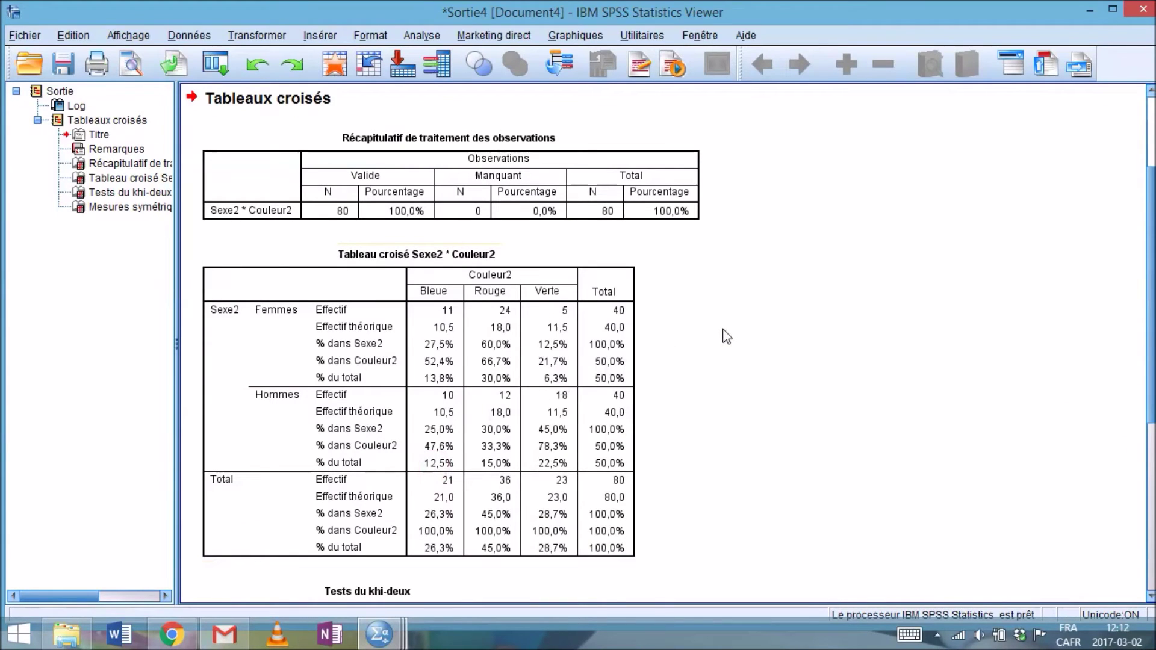
Step: Examine the Sexe2 * Couleur2 crosstab, comparing counts, expected counts and percentages between Femmes and Hommes
scroll(726, 335, "down", 3)
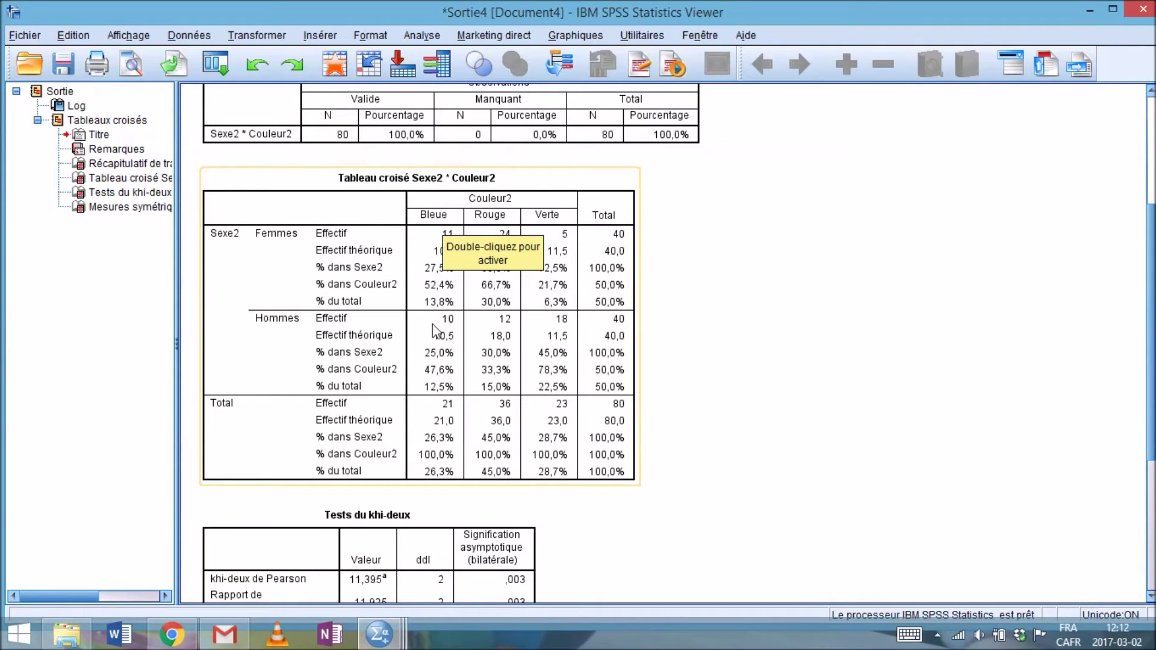
left_click(454, 321)
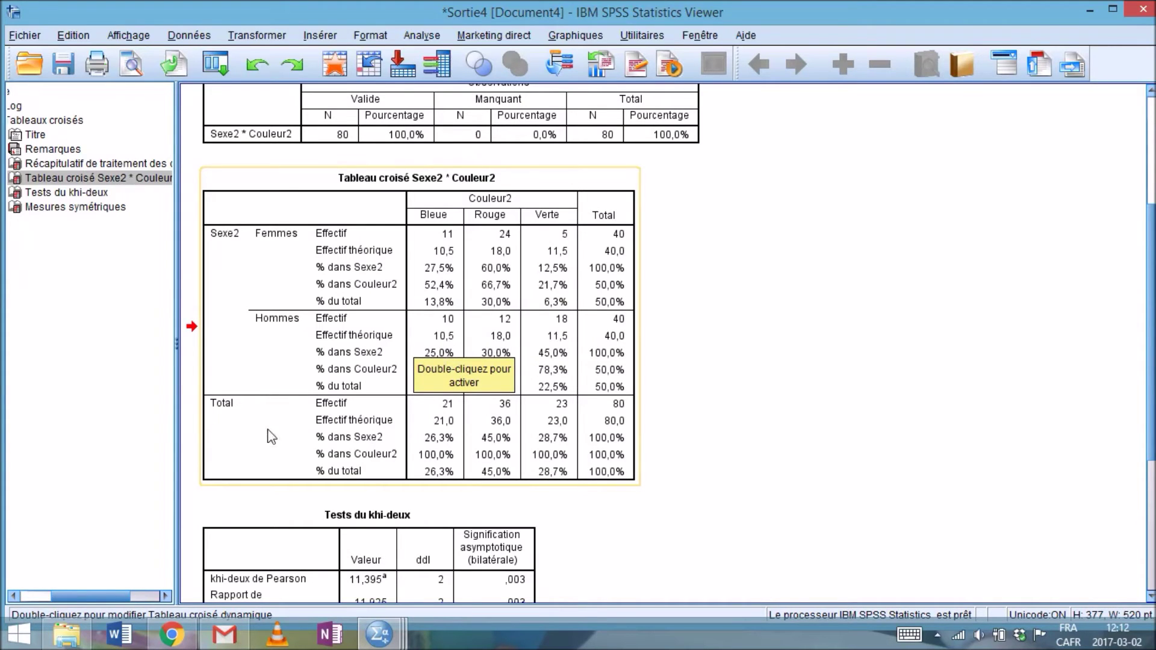
left_click(709, 359)
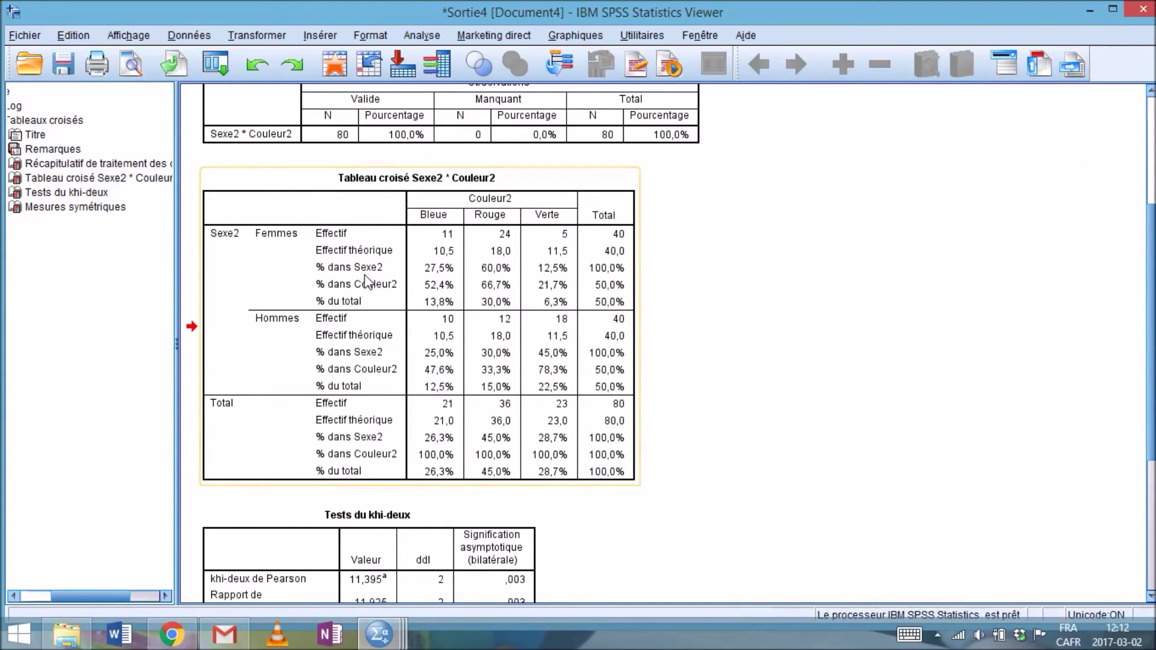
left_click(435, 270)
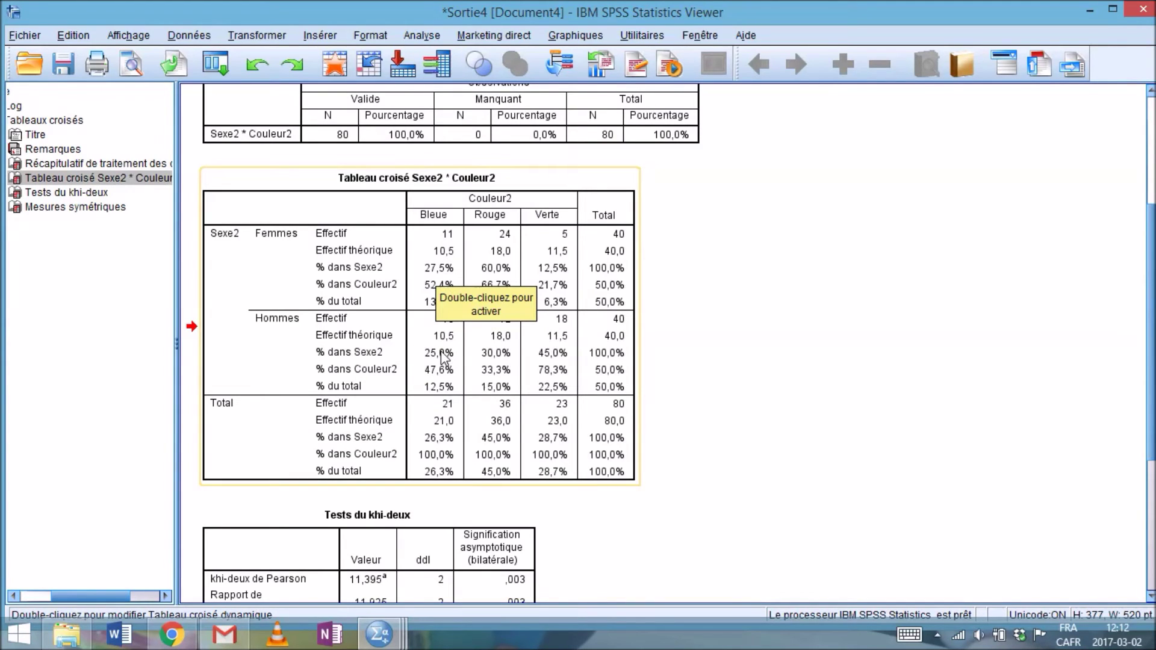
left_click(429, 270)
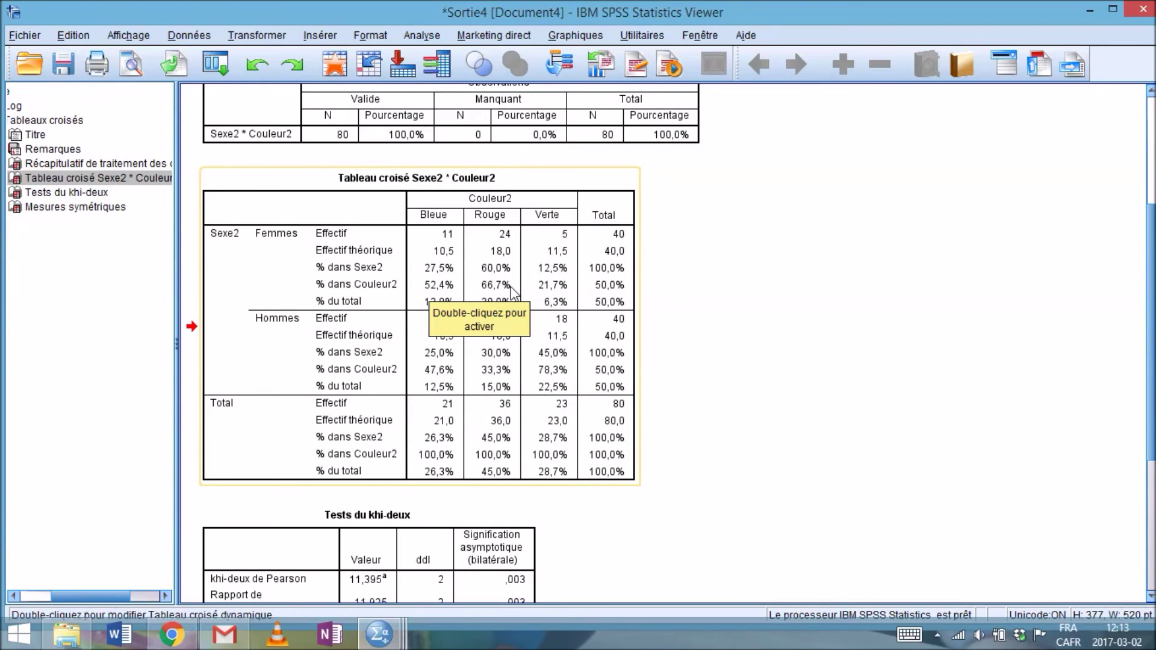
left_click(774, 266)
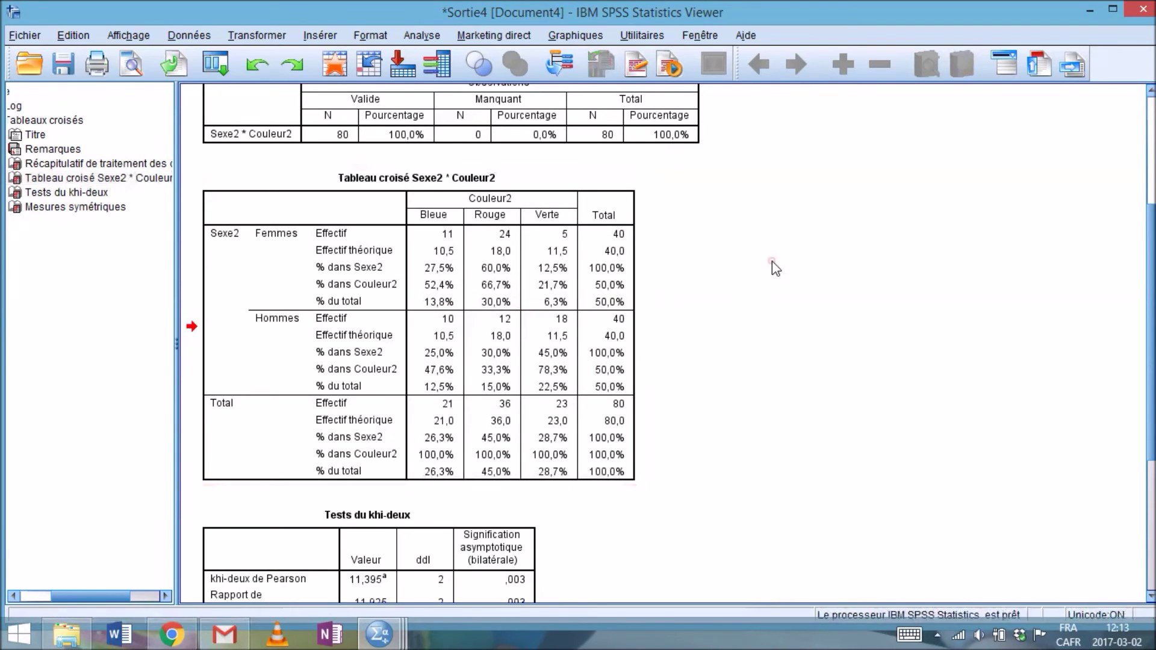
Step: Examine the chi-square test results, including Pearson significance and expected-count footnote, and the Phi and Cramer's V measures
scroll(775, 269, "down", 5)
scroll(775, 268, "down", 1)
left_click(206, 304)
left_click(198, 325)
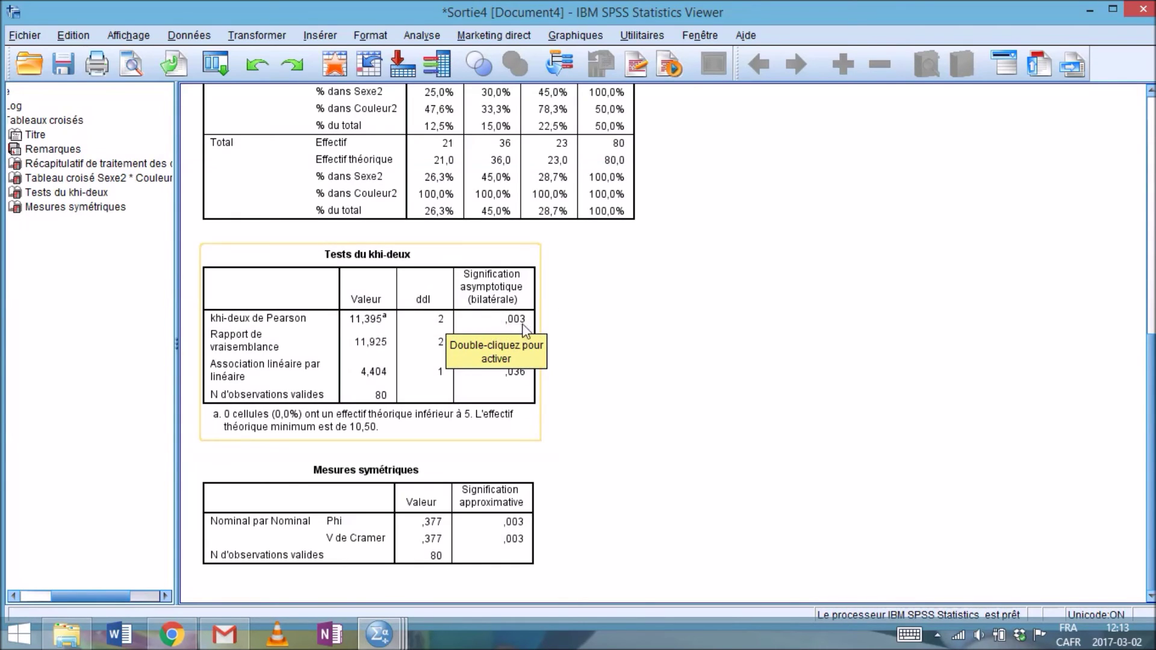
left_click(695, 319)
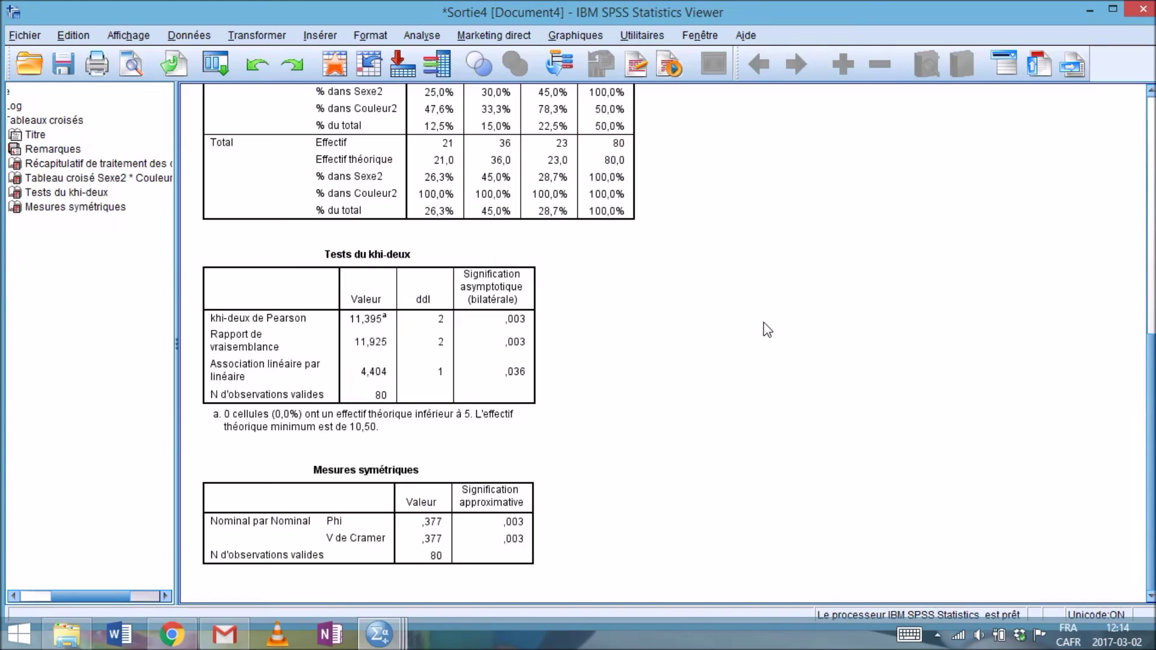
left_click(391, 386)
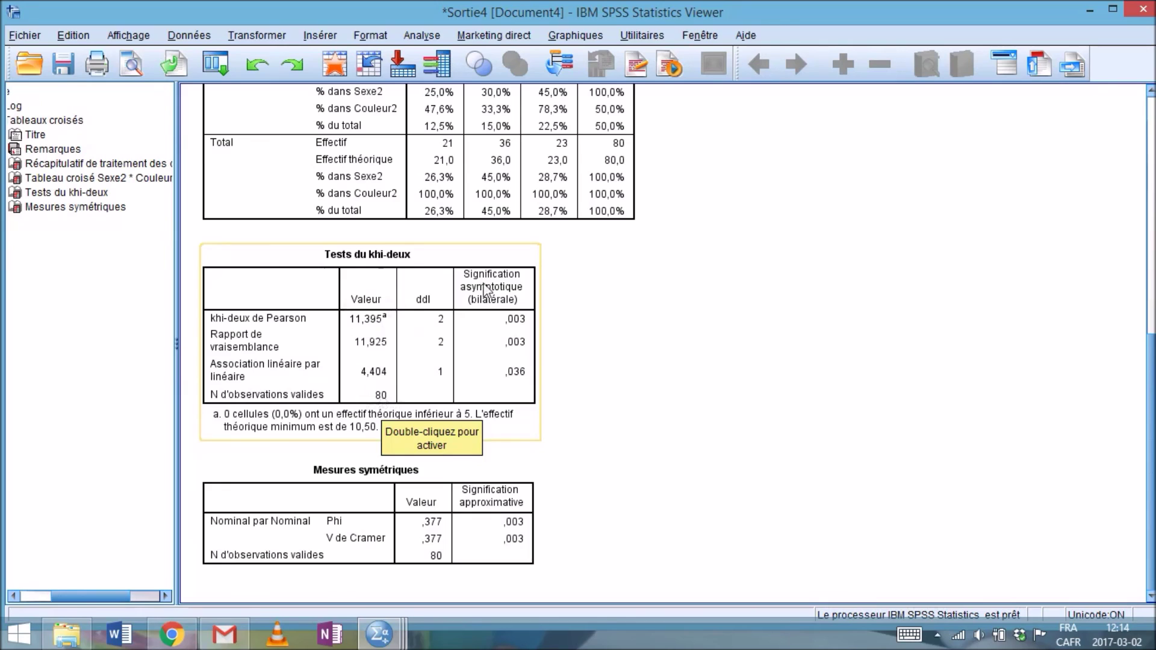
left_click(653, 308)
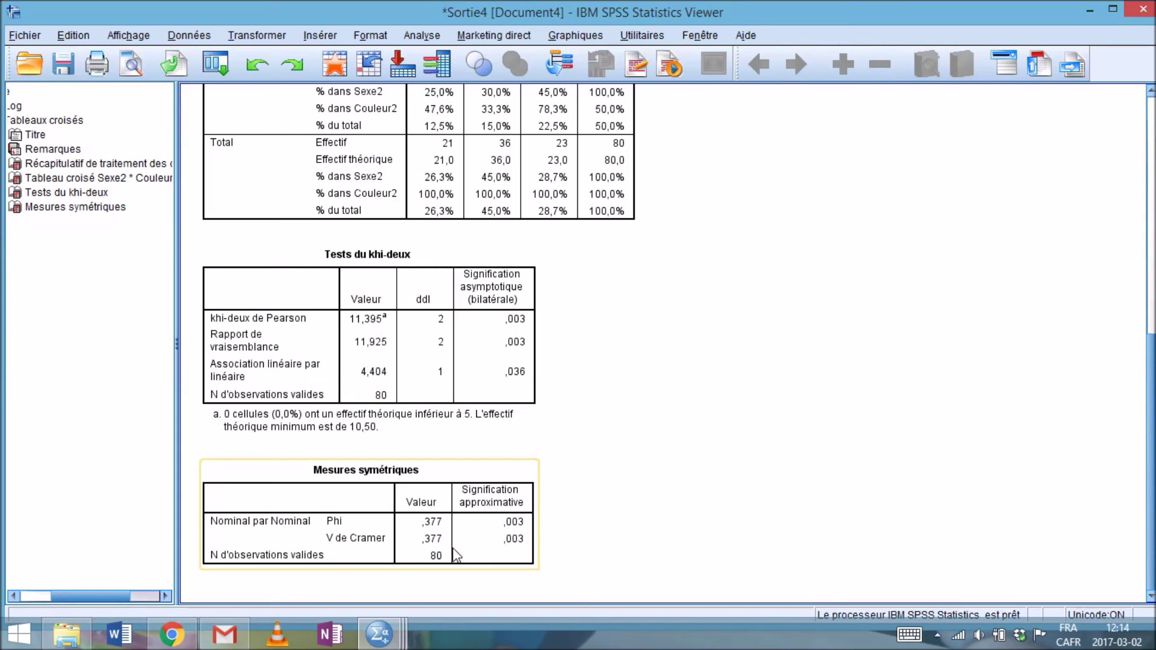
scroll(537, 550, "up", 15)
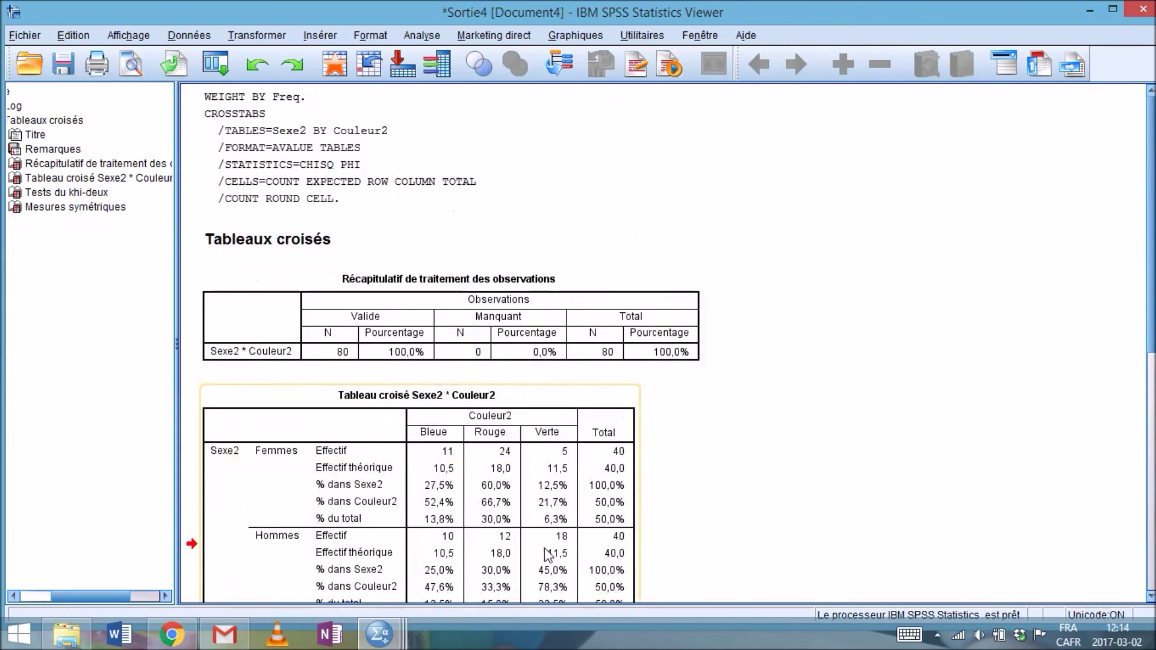